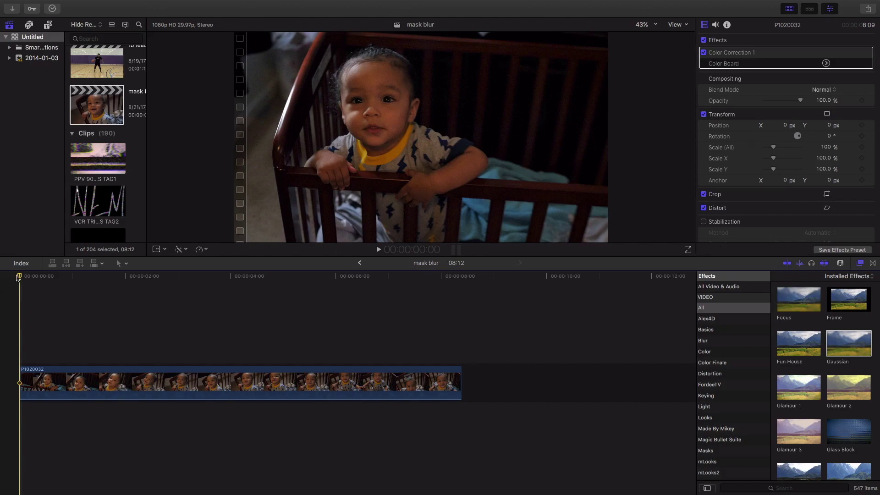
Play and scrub through baby clip P1020032 to review it.
key(space)
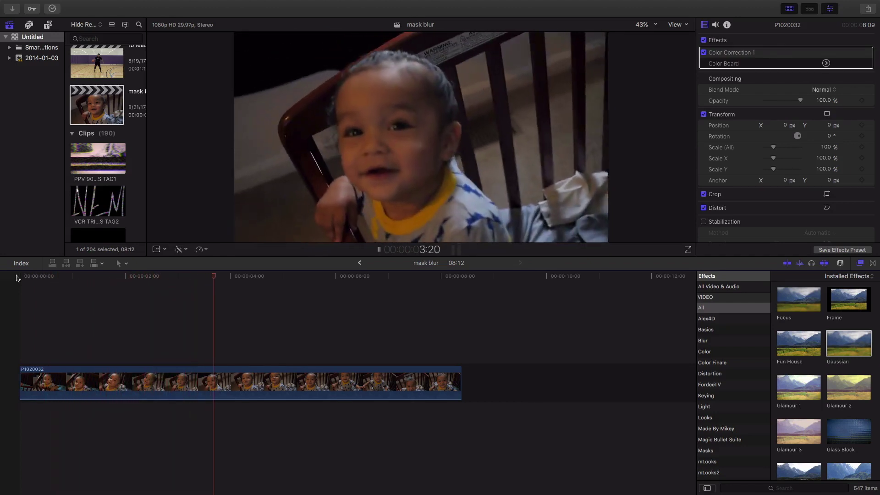
key(space)
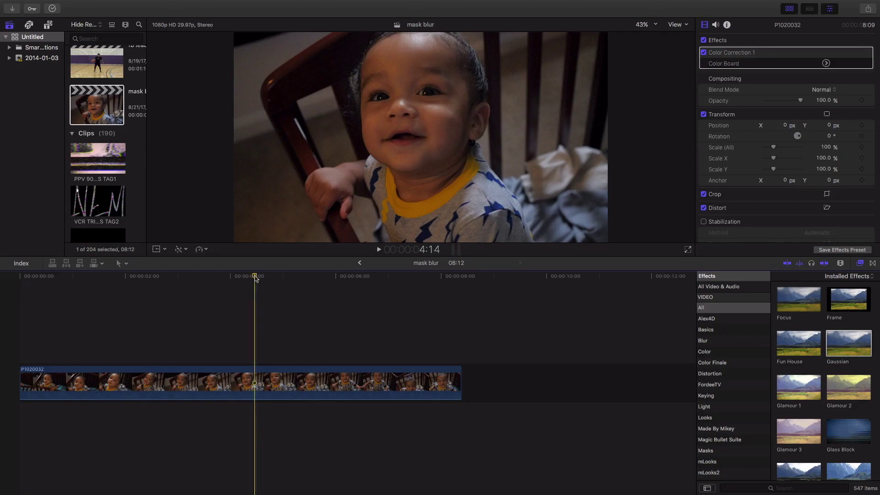
drag(256, 278, 8, 282)
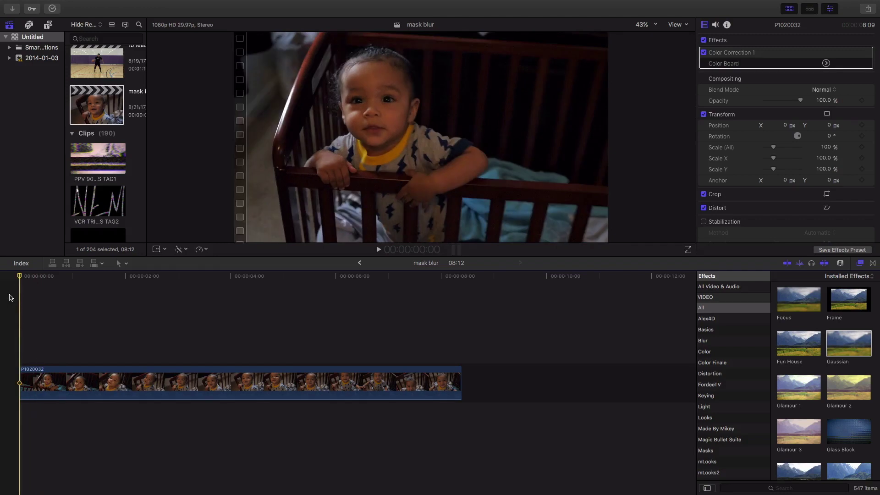
Copy clip P1020032 and paste a duplicate after the original, making the project 16:24.
click(42, 381)
click(98, 5)
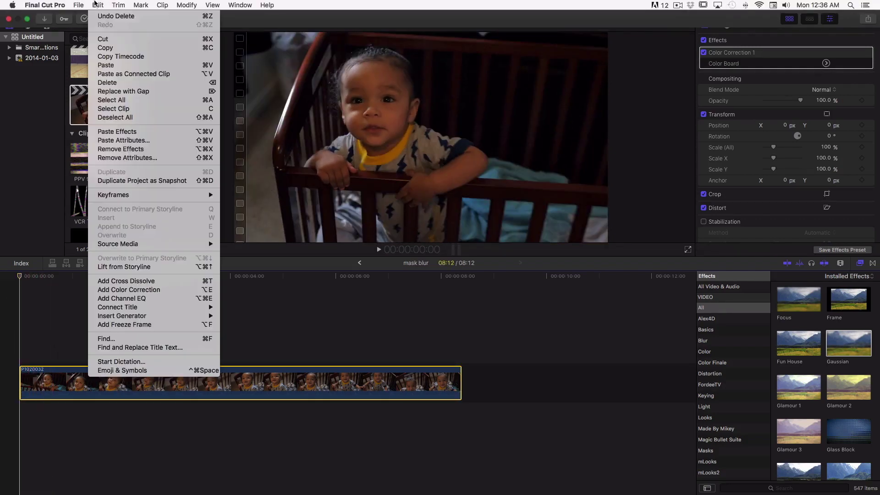
click(110, 48)
click(459, 293)
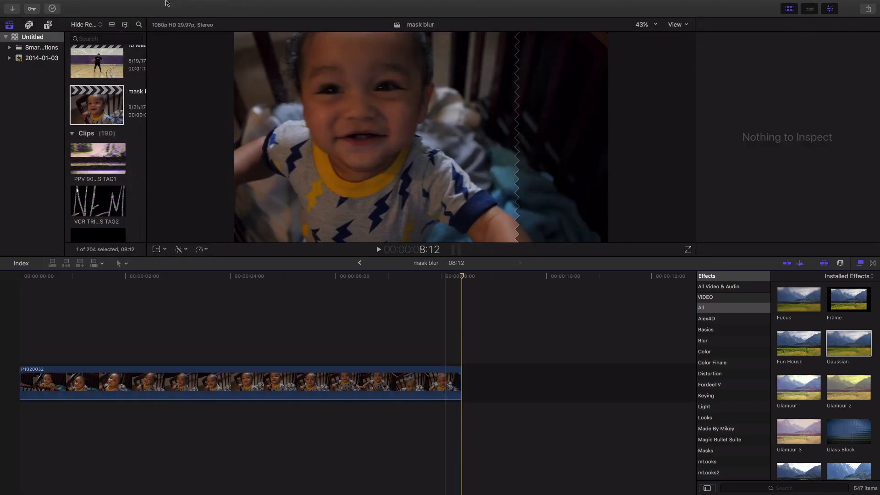
click(98, 4)
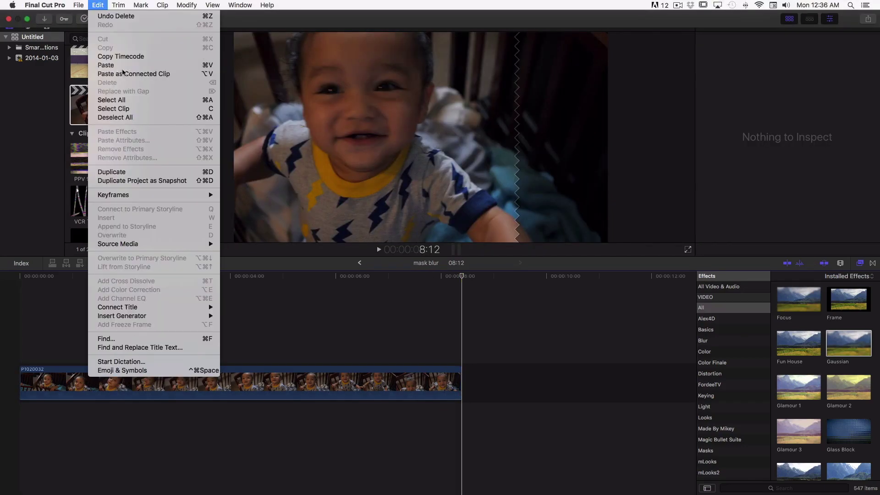
click(109, 63)
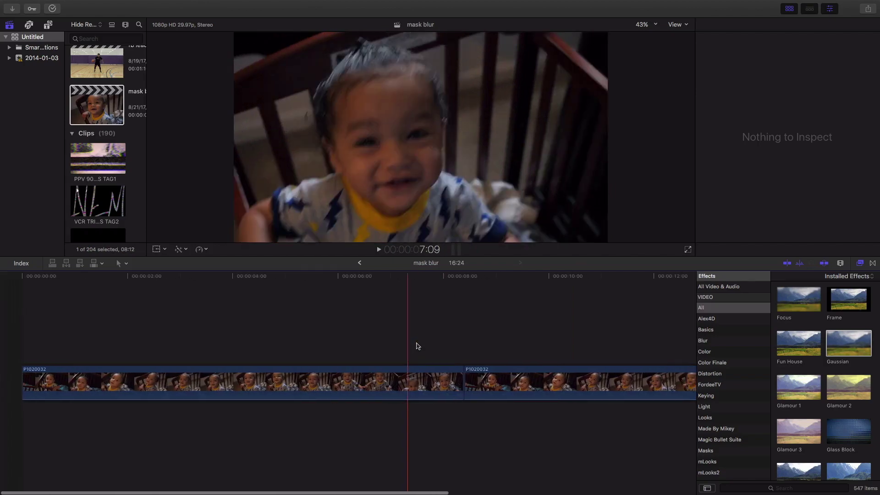
click(19, 305)
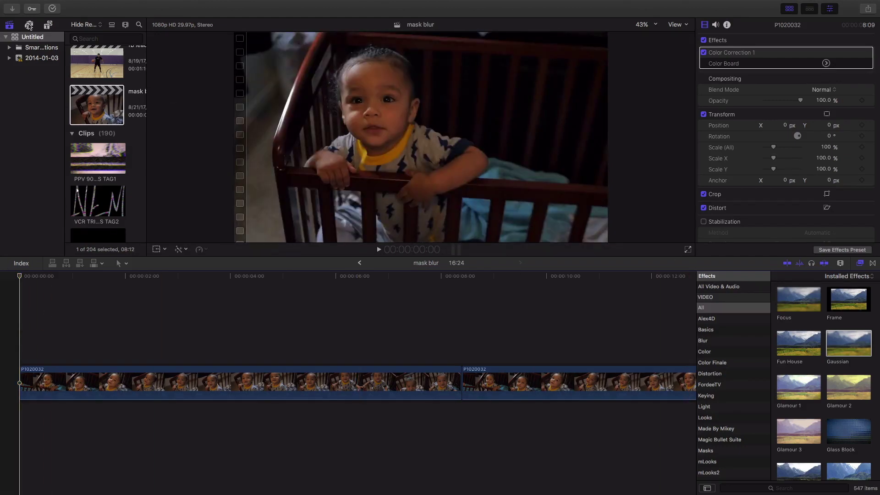
Drag the Shapes generator above the baby clip and trim its end to 08:12.
click(48, 26)
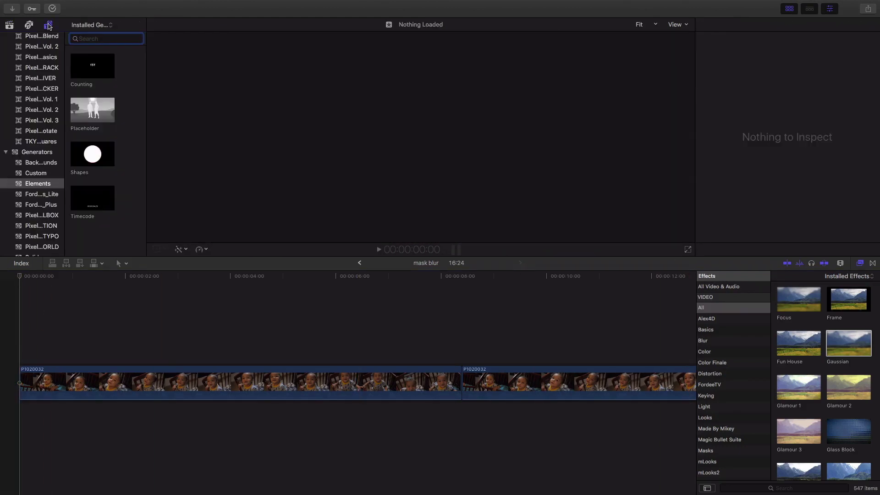
click(87, 156)
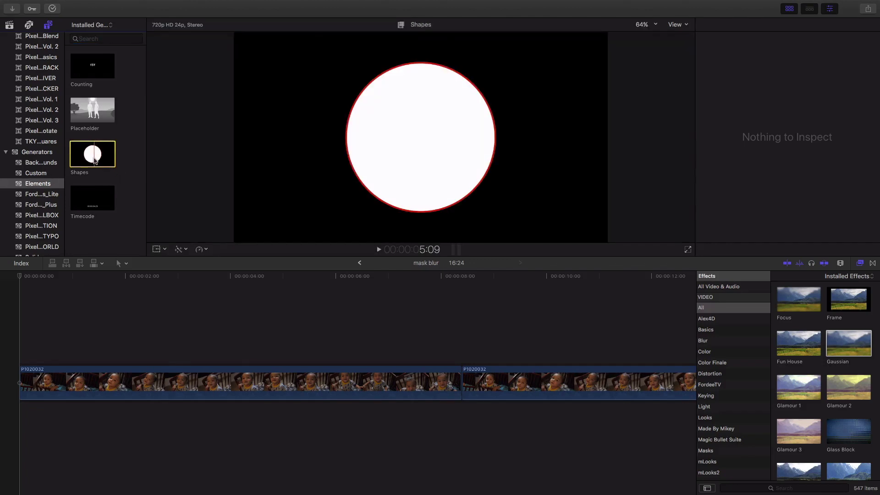
drag(94, 160, 10, 314)
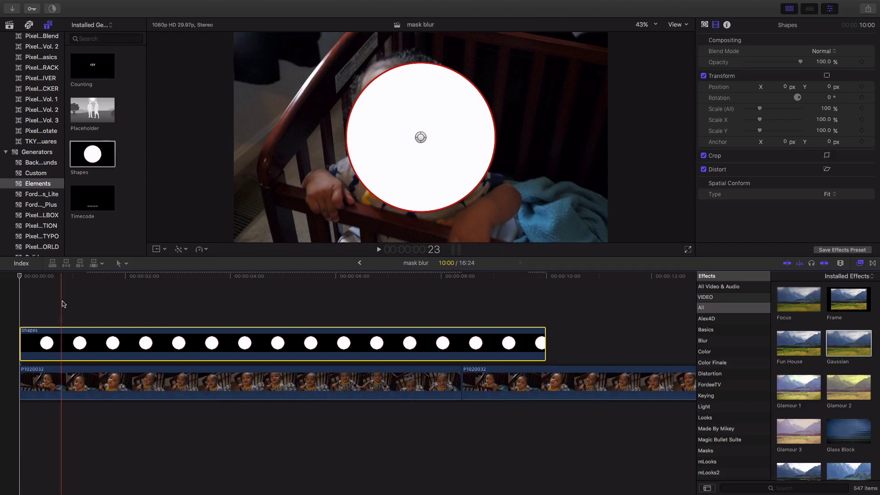
click(69, 300)
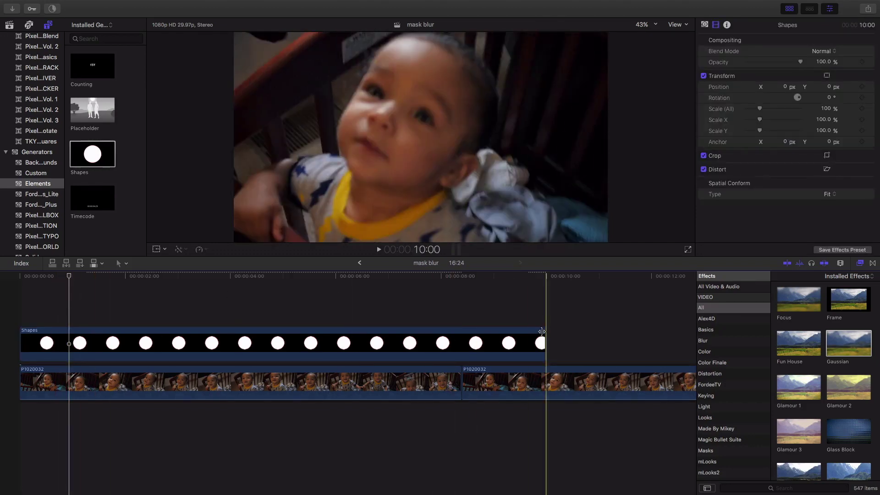
drag(545, 338, 458, 338)
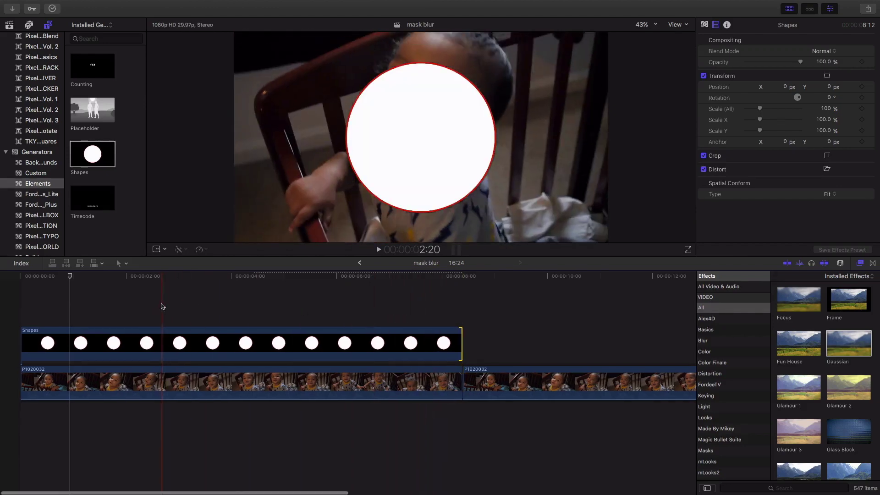
click(789, 8)
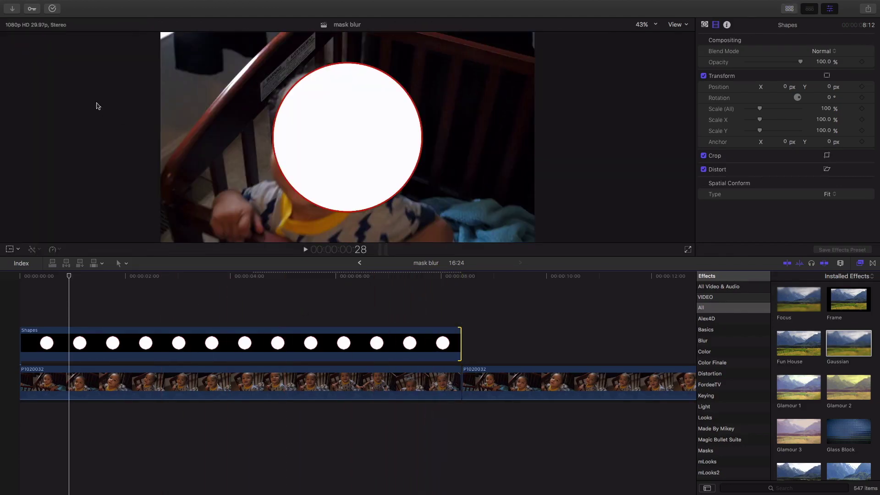
Uncheck Outline in the Shapes Generator settings, leaving a plain white disc.
click(71, 350)
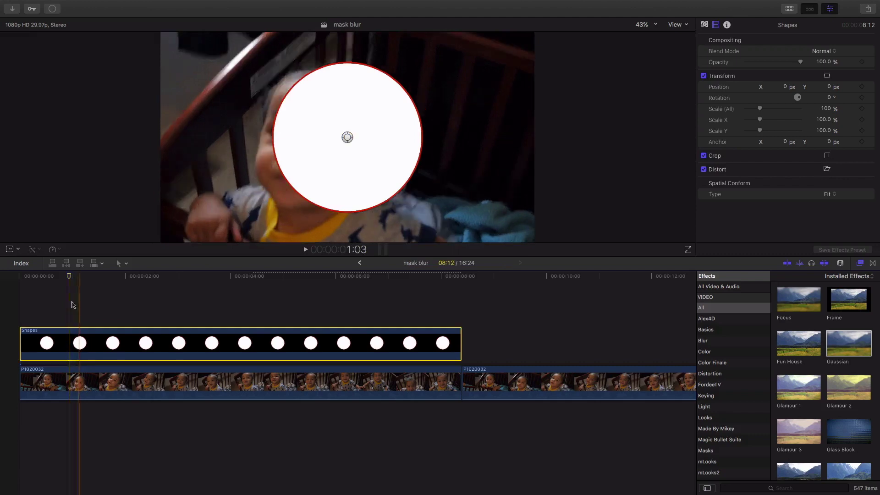
drag(70, 276, 20, 278)
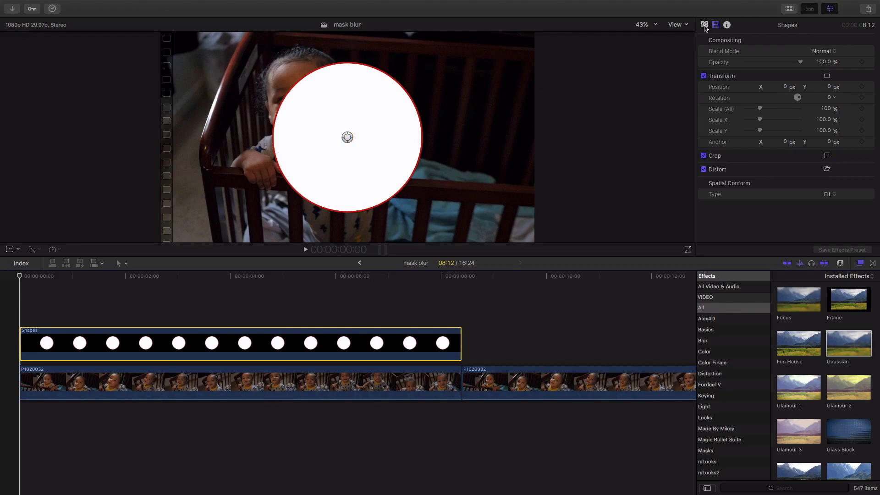
click(705, 25)
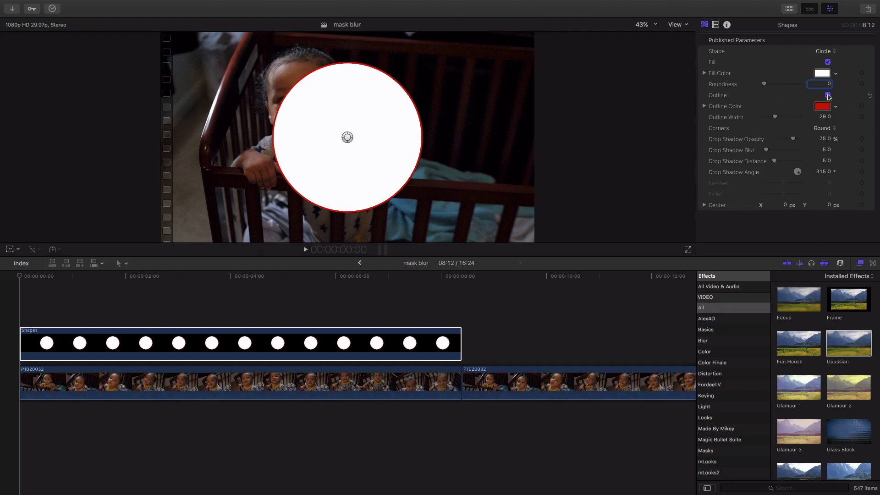
click(828, 95)
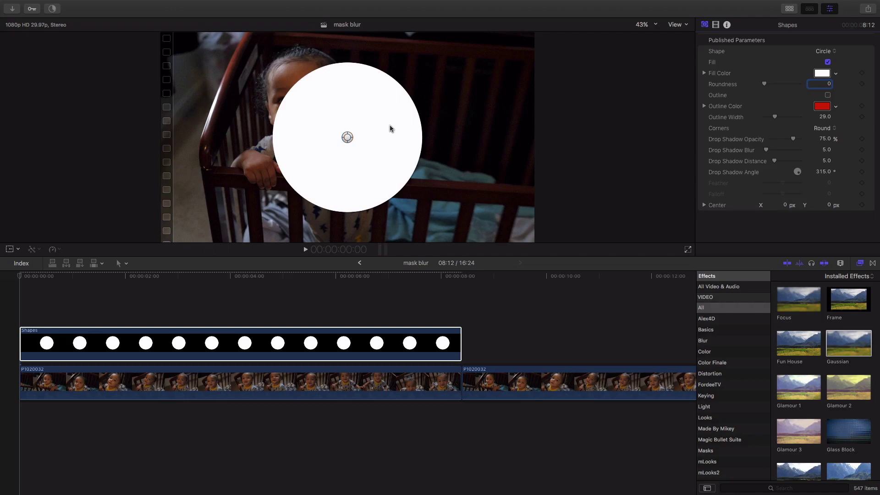
click(9, 250)
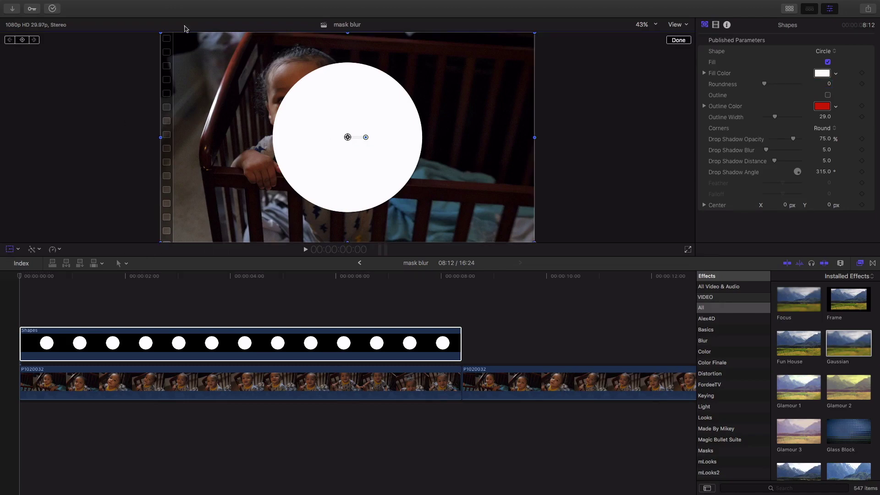
Scale the white circle to about 64% and position it over the baby's face on frame one.
drag(161, 34, 212, 61)
drag(351, 138, 474, 150)
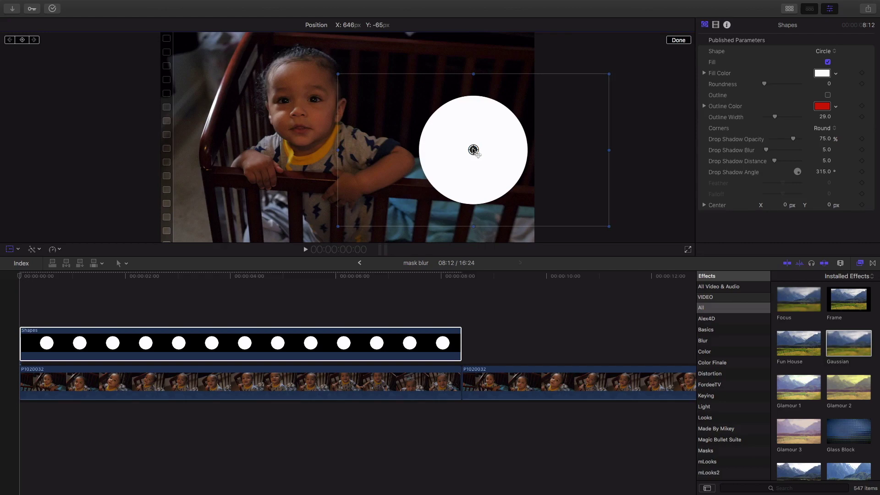
drag(473, 150, 299, 100)
drag(163, 177, 185, 166)
drag(298, 100, 299, 101)
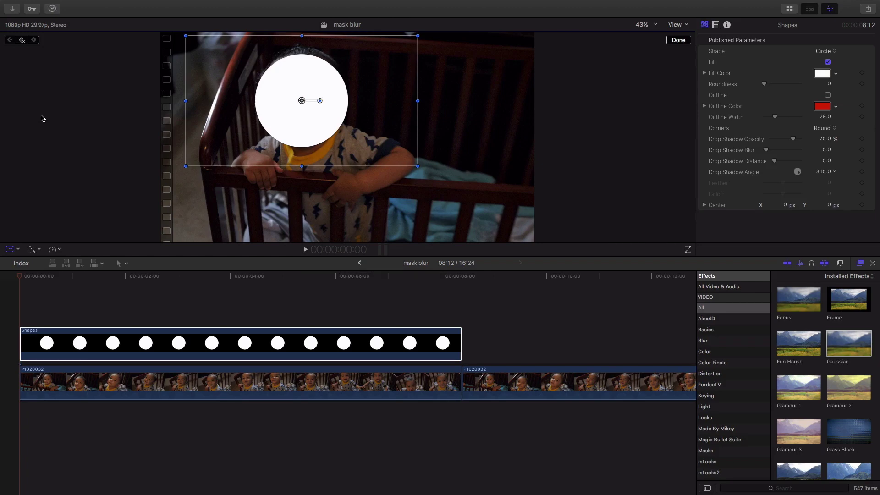
Keyframe the circle onto the face over the first frames, enlarging it to about 68%.
key(Right)
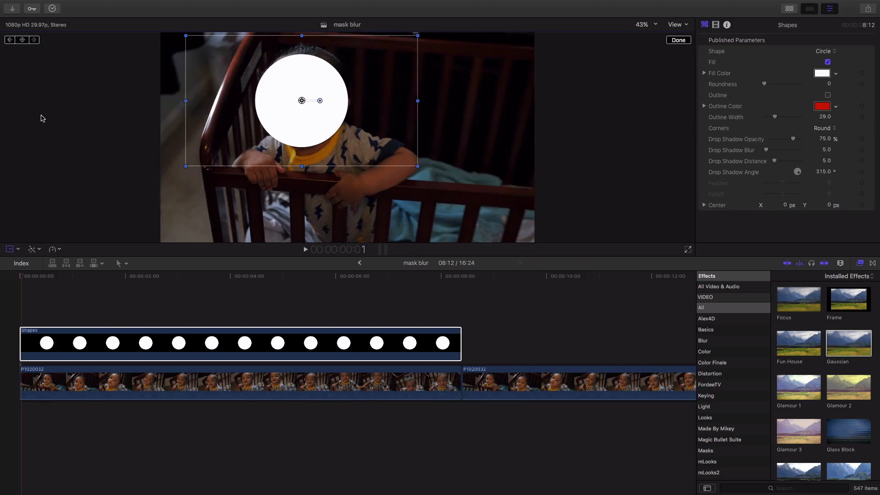
drag(302, 101, 312, 94)
key(Right)
key(Right)
key(Right)
key(Right)
key(Right)
key(Right)
key(Right)
key(Right)
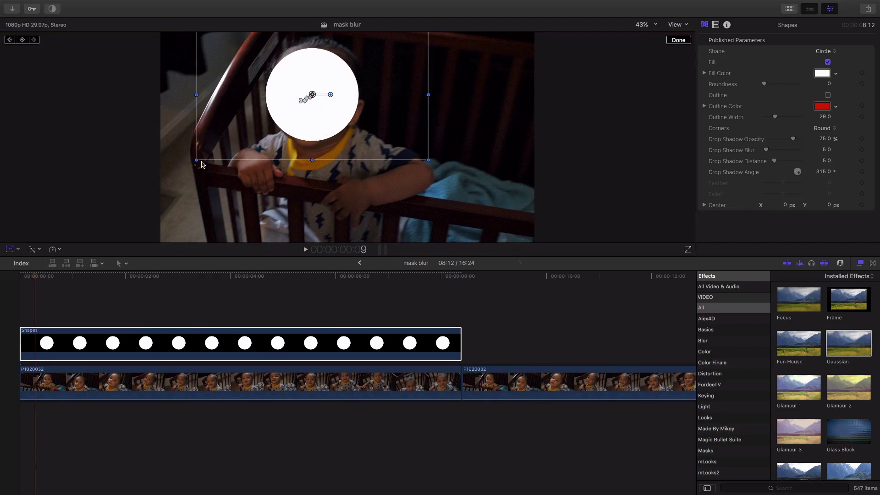
mouse_move(201, 162)
mouse_down()
mouse_move(184, 166)
mouse_move(195, 167)
mouse_up()
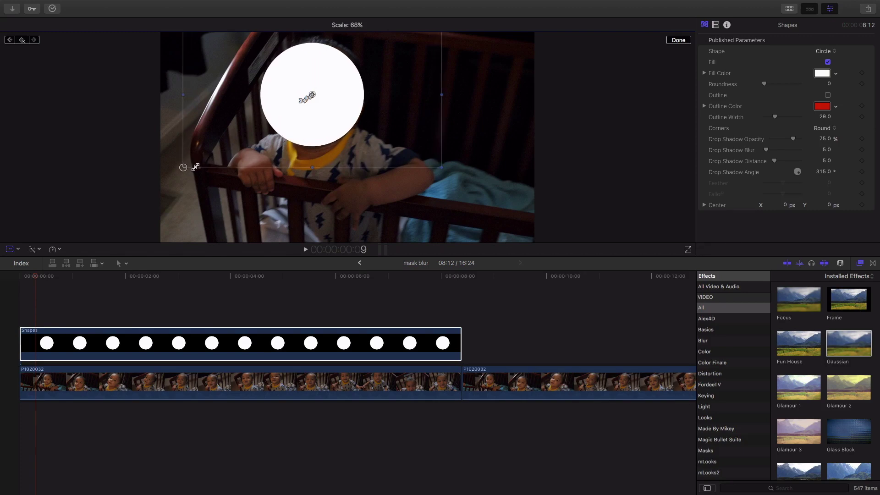
key(Right)
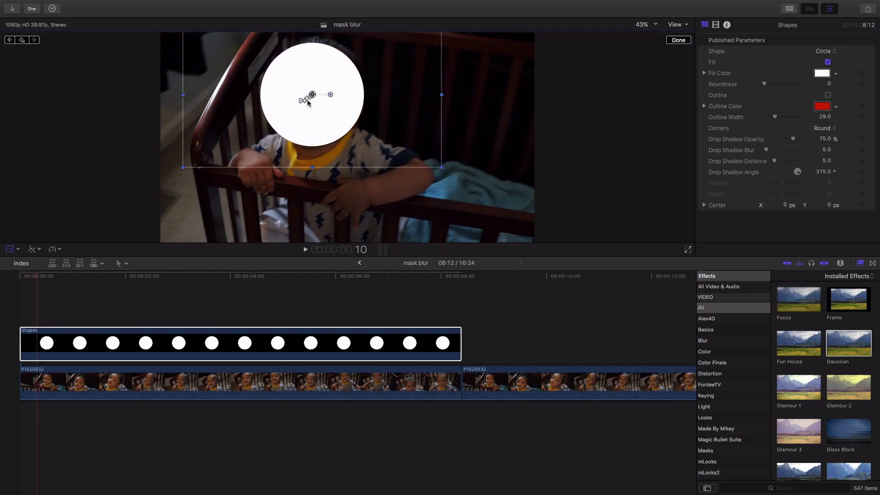
key(Right)
drag(312, 94, 323, 122)
key(Right)
key(Right)
key(Right)
key(Right)
key(Right)
key(Right)
key(Right)
key(Right)
key(Right)
key(Right)
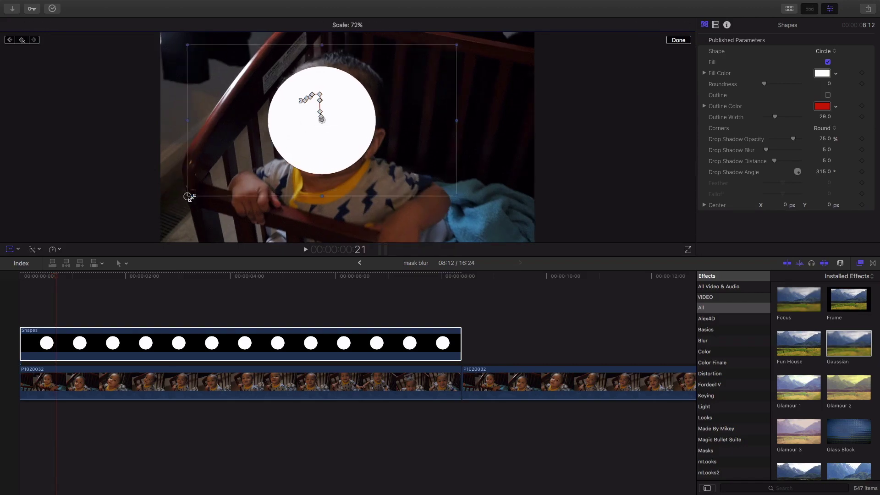
drag(189, 196, 180, 201)
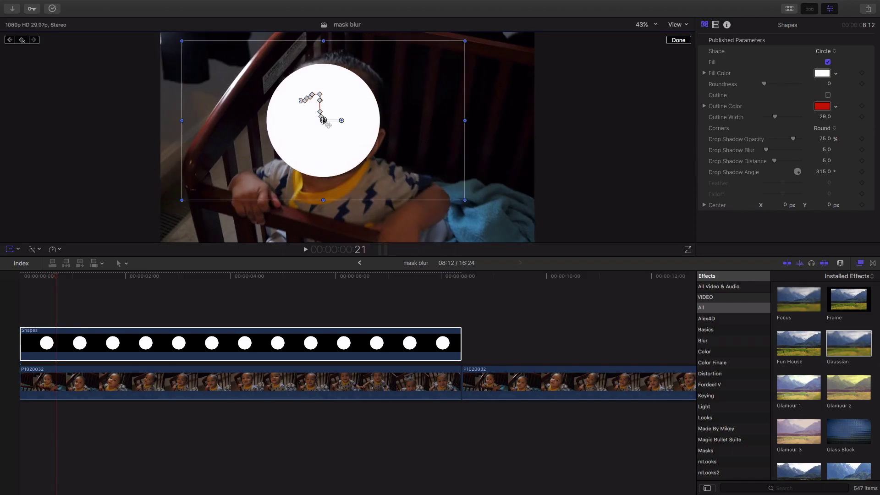
key(Right)
key(Right)
key(Right)
drag(322, 121, 324, 125)
Keep keyframing the circle after the face, enlarging it to cover the whole face.
key(Right)
key(Right)
key(Right)
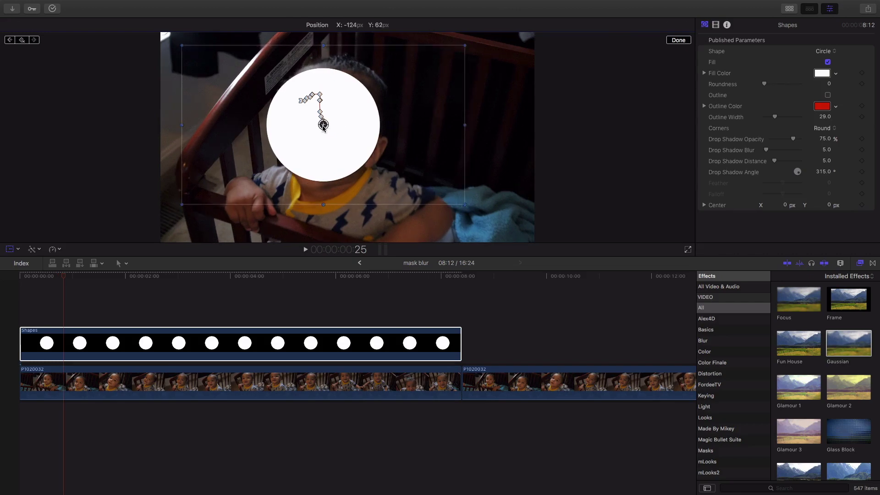
drag(283, 161, 282, 167)
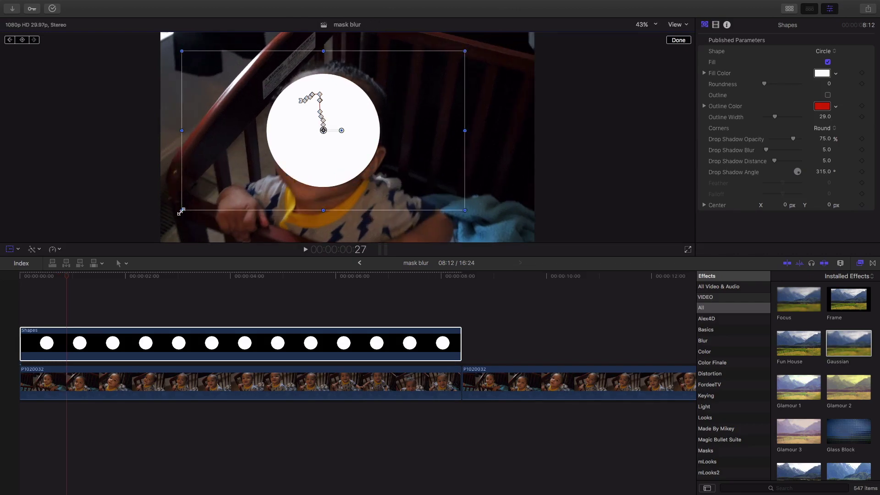
drag(180, 211, 165, 222)
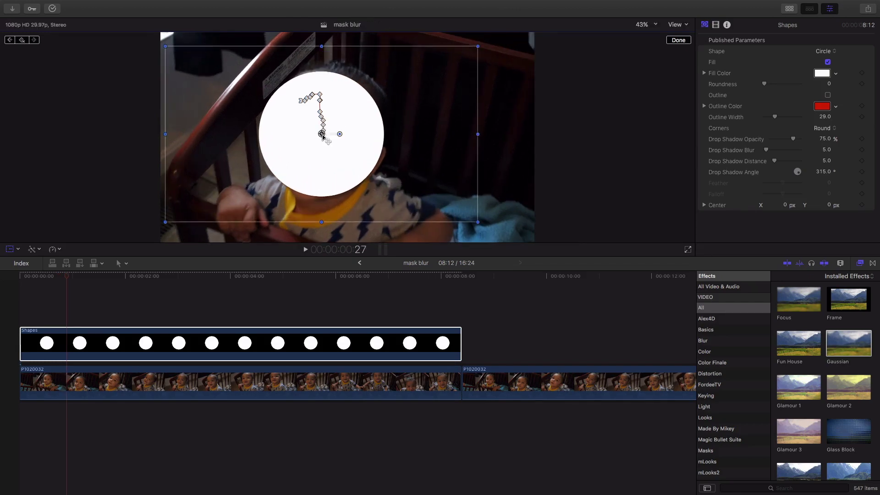
key(Right)
key(Right)
key(Right)
key(Right)
drag(323, 136, 315, 152)
key(Right)
key(Right)
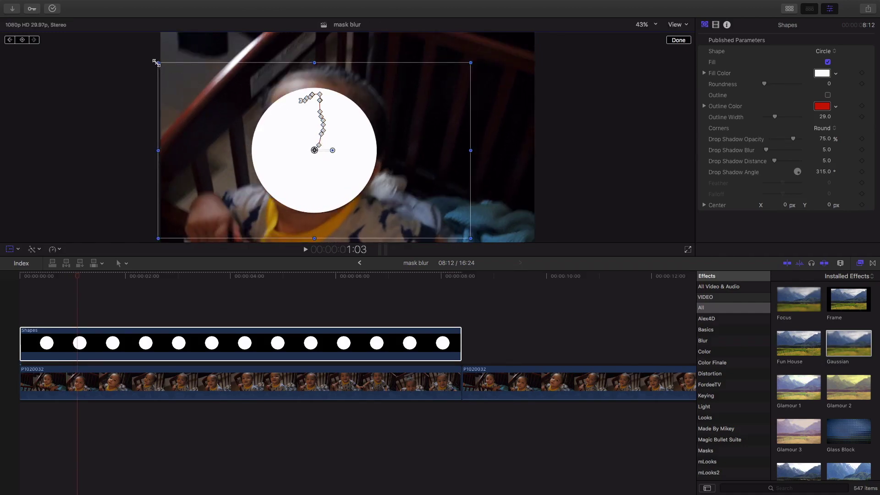
drag(156, 62, 143, 53)
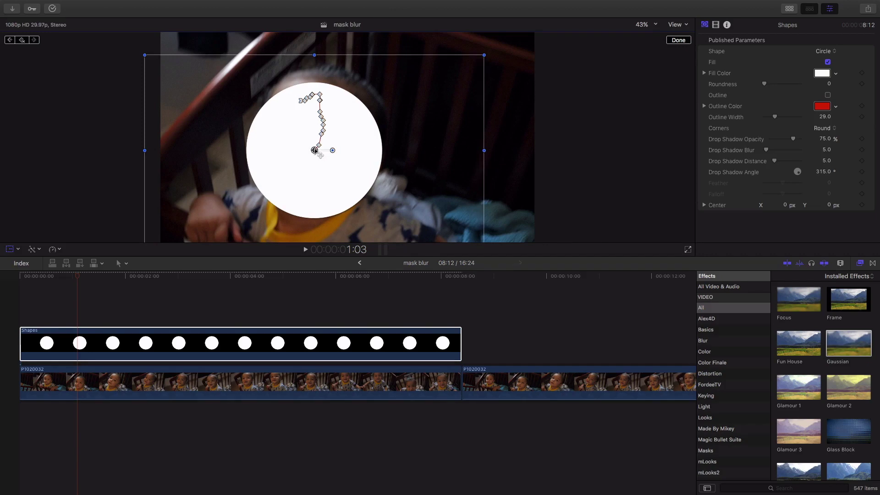
key(Right)
key(Right)
drag(314, 150, 324, 100)
key(Right)
key(Right)
key(Right)
key(Right)
key(Right)
key(Right)
key(Right)
drag(155, 195, 140, 204)
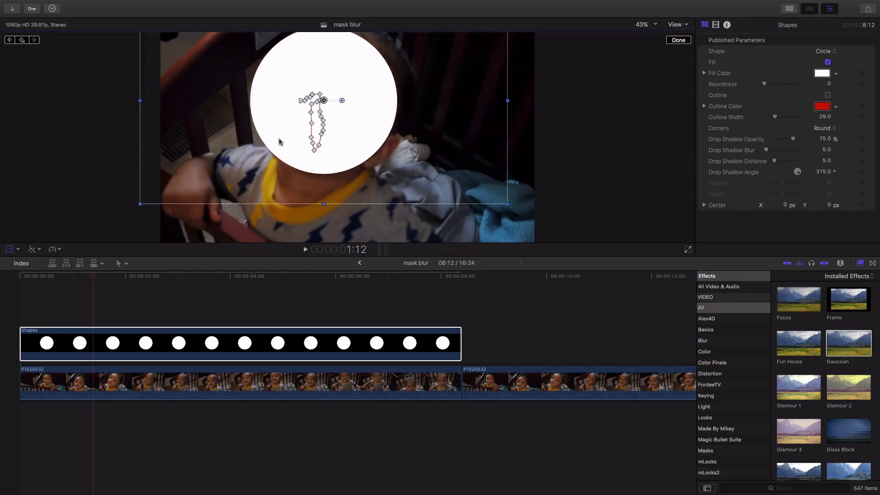
Finish tracking the face to the Shapes clip's end, scaling the circle to about 102%.
key(Right)
key(Right)
drag(324, 100, 325, 120)
key(Right)
key(Right)
key(Right)
key(Right)
key(Right)
key(Right)
key(Right)
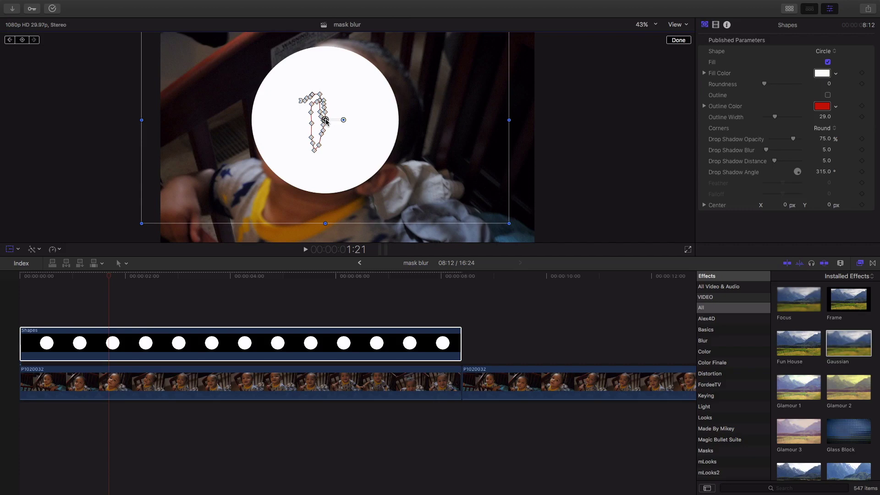
drag(142, 223, 134, 228)
key(Right)
key(Right)
drag(327, 119, 361, 77)
key(Right)
key(Right)
key(Right)
key(Right)
key(Right)
key(Right)
key(Right)
key(Right)
key(Right)
key(Right)
key(Right)
key(Right)
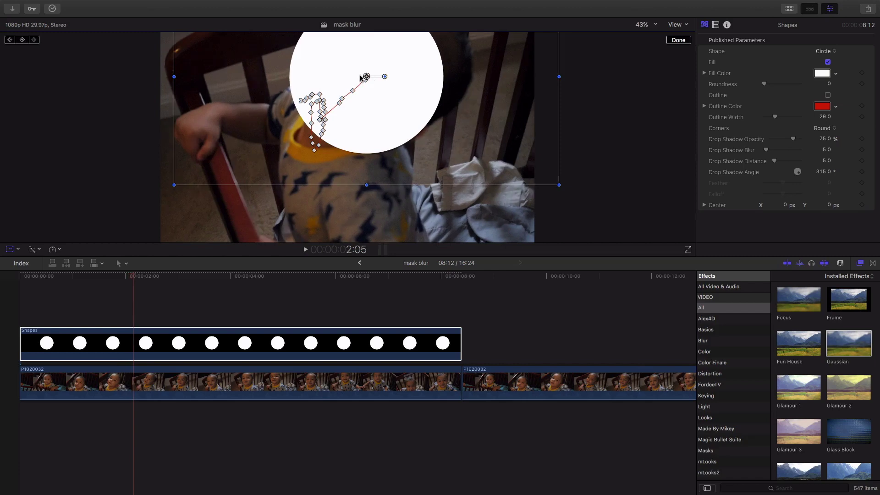
key(Right)
key(Right)
key(Right)
drag(366, 77, 310, 118)
key(Right)
key(Right)
key(Right)
key(Right)
key(Right)
key(Right)
key(Right)
key(Right)
key(Right)
key(Right)
key(Right)
key(Right)
key(Right)
key(Right)
key(Right)
key(Right)
key(Right)
key(Right)
key(Right)
key(Right)
key(Right)
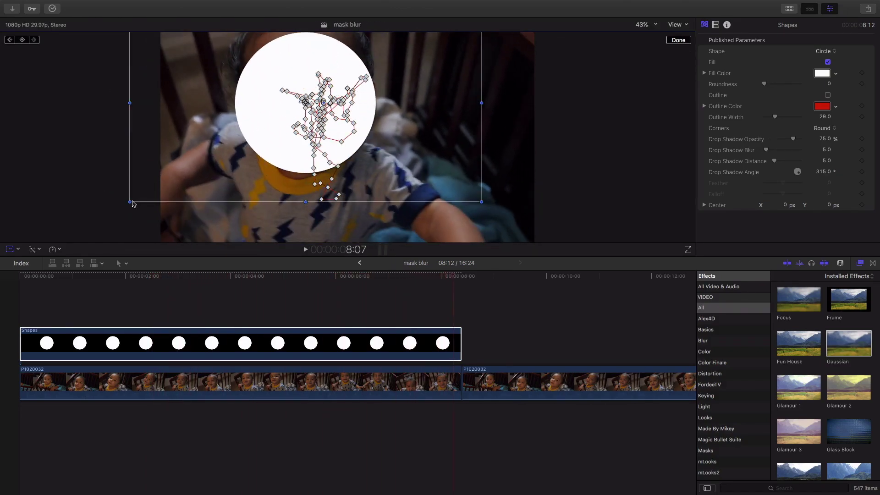
key(Right)
key(Right)
Play the timeline from the start to review the tracked circle.
key(Home)
key(space)
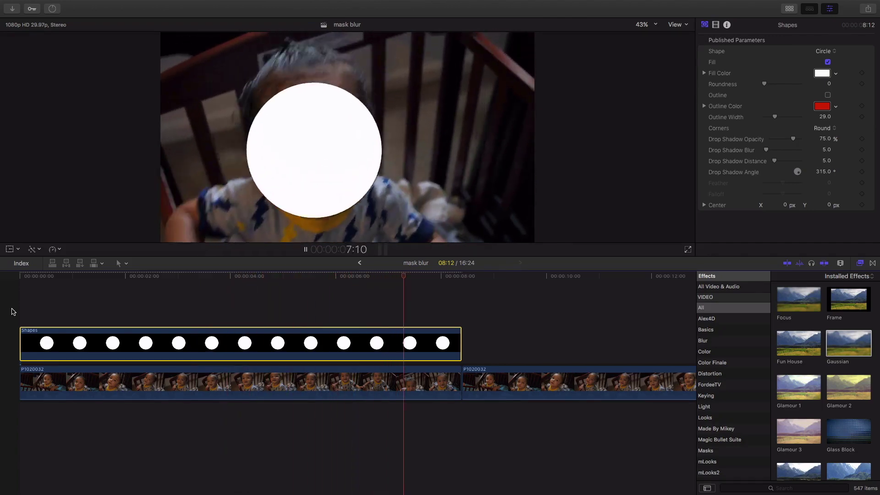
key(space)
Disable the second P1020032 clip with V and return to the timeline start.
click(504, 379)
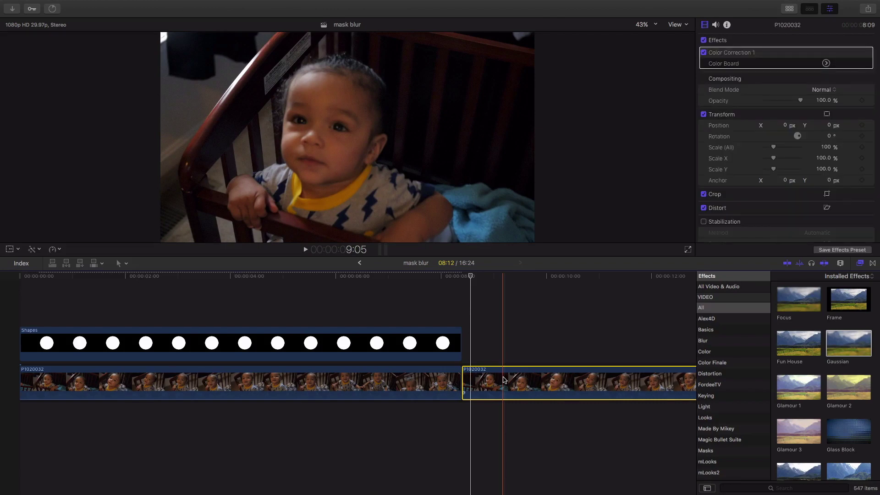
key(v)
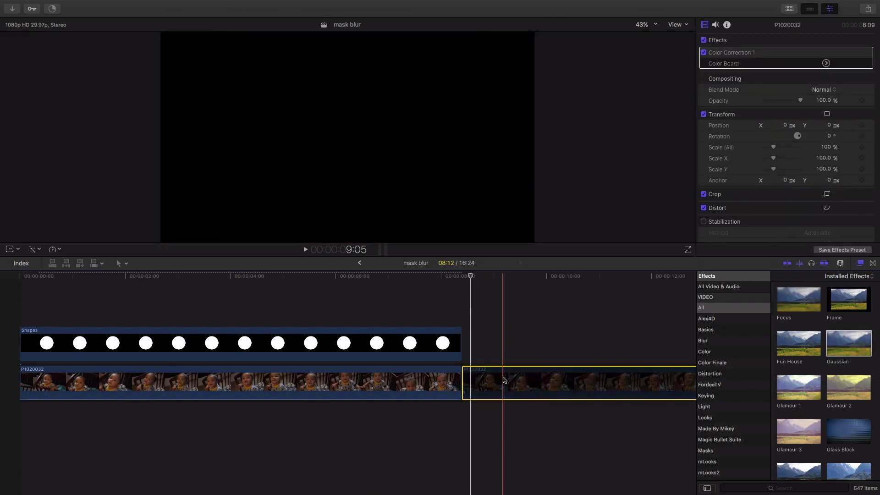
key(Home)
click(18, 313)
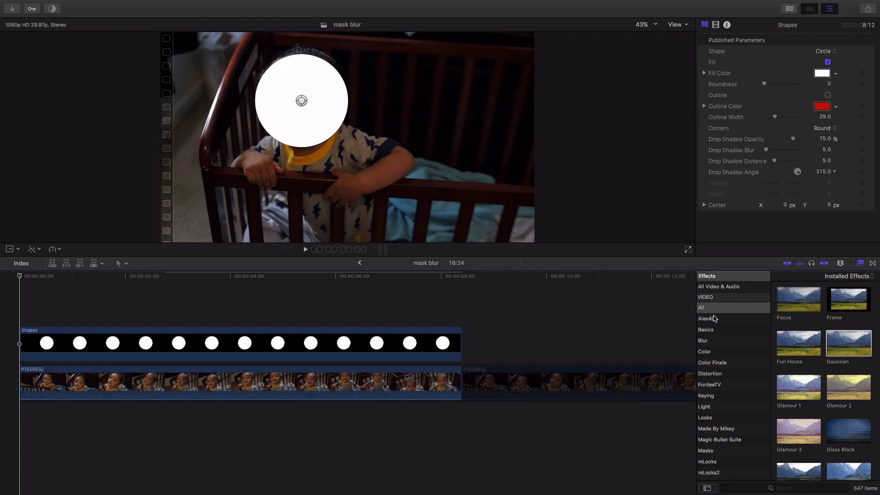
Apply the Gaussian blur effect to the first P1020032 clip, then select the Shapes clip.
click(837, 352)
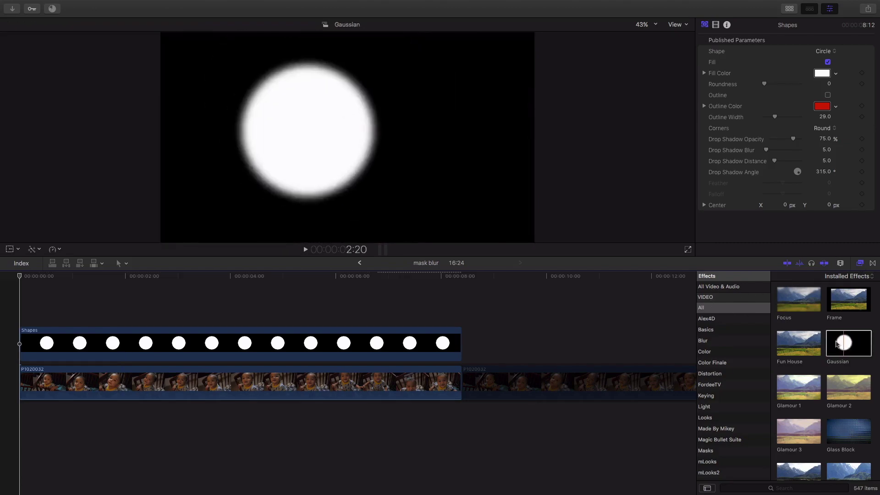
drag(848, 340, 131, 380)
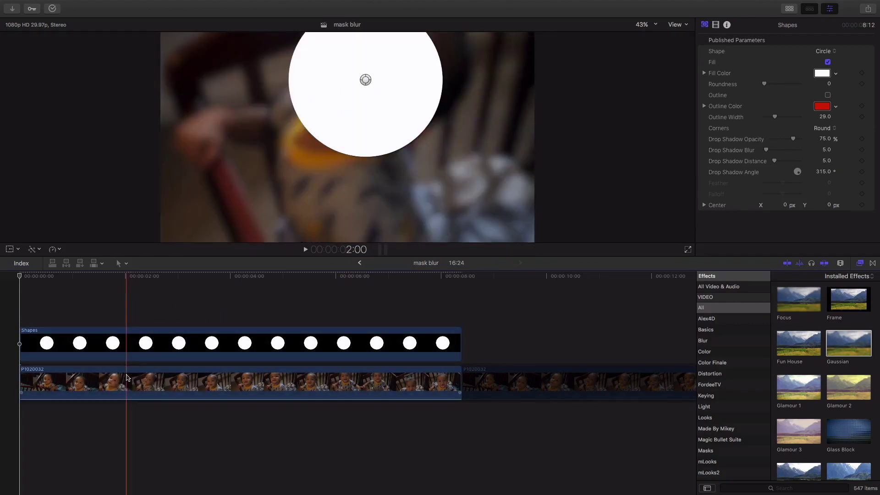
click(49, 341)
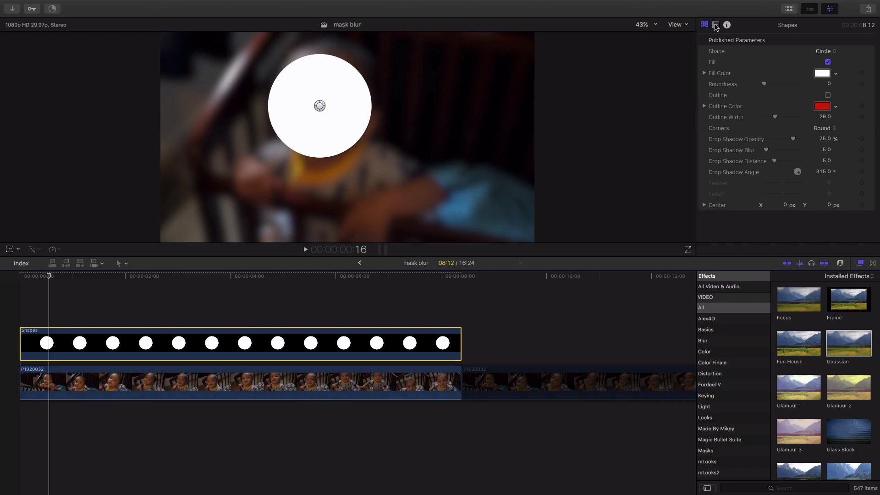
Choose Stencil Luma as the Shapes clip's blend mode in the Video inspector.
click(716, 26)
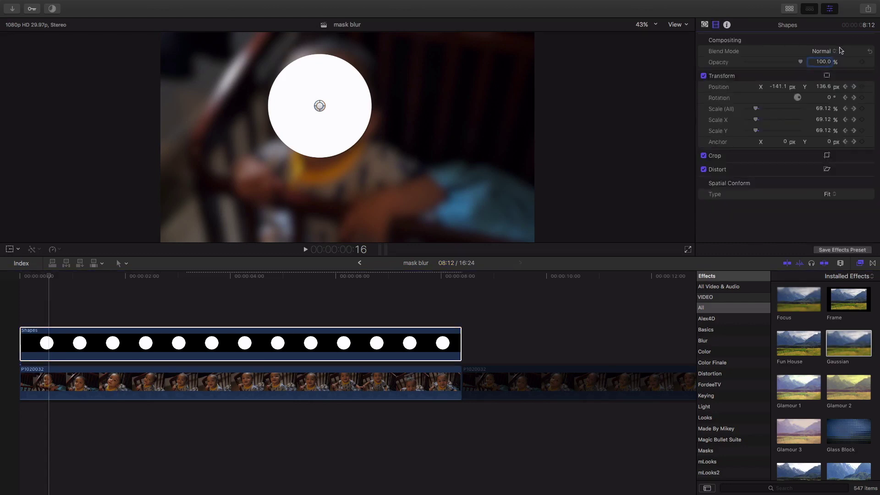
click(830, 52)
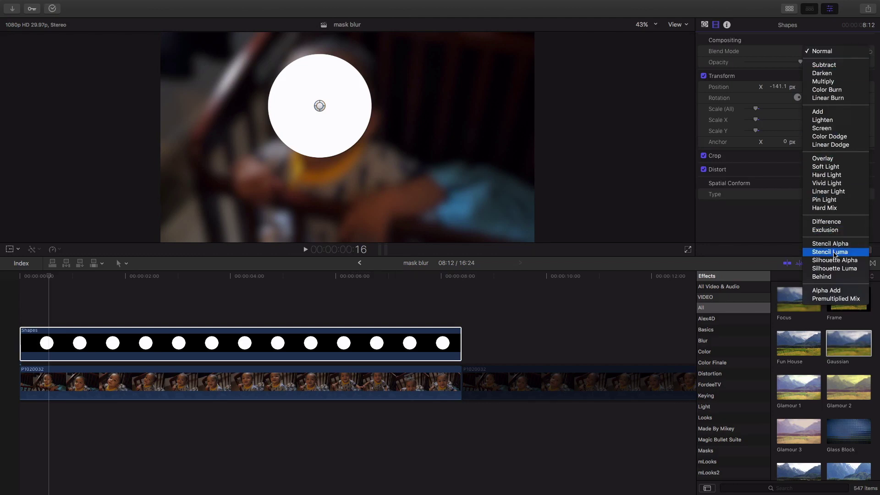
click(834, 252)
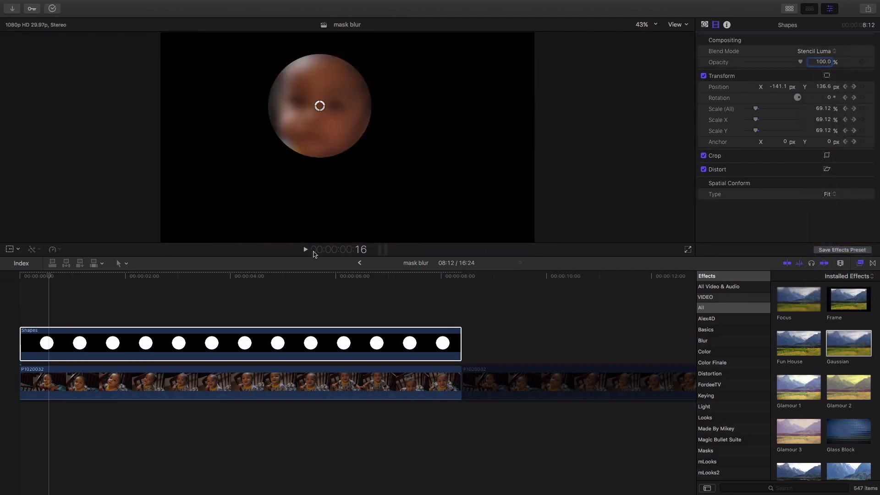
click(57, 375)
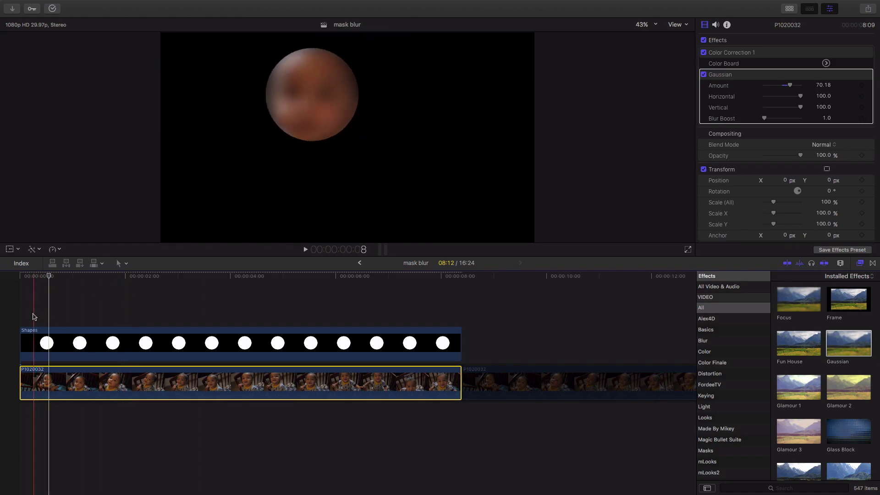
Check the mask around 1:22, then select the Shapes and P1020032 clips together.
click(33, 316)
click(112, 276)
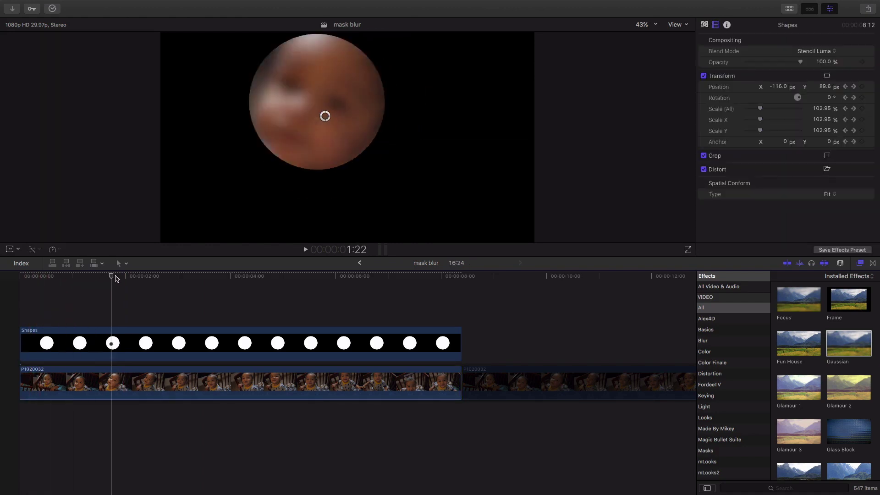
drag(116, 278, 24, 277)
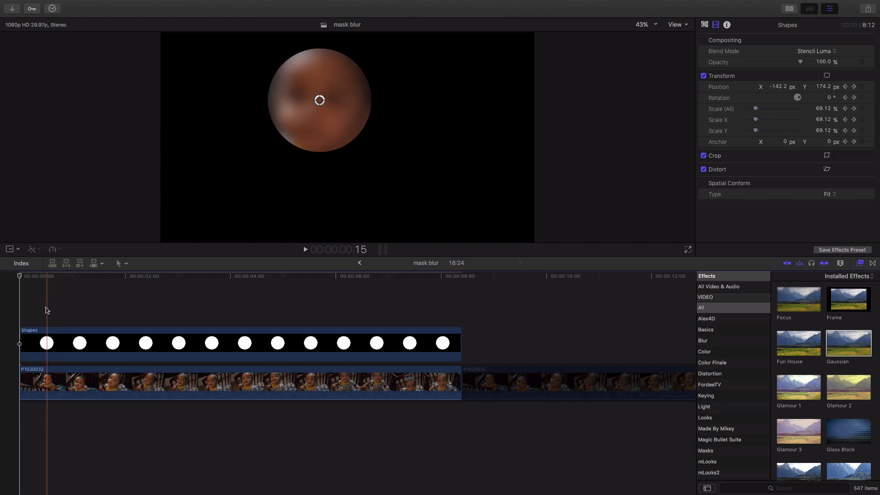
drag(45, 310, 156, 397)
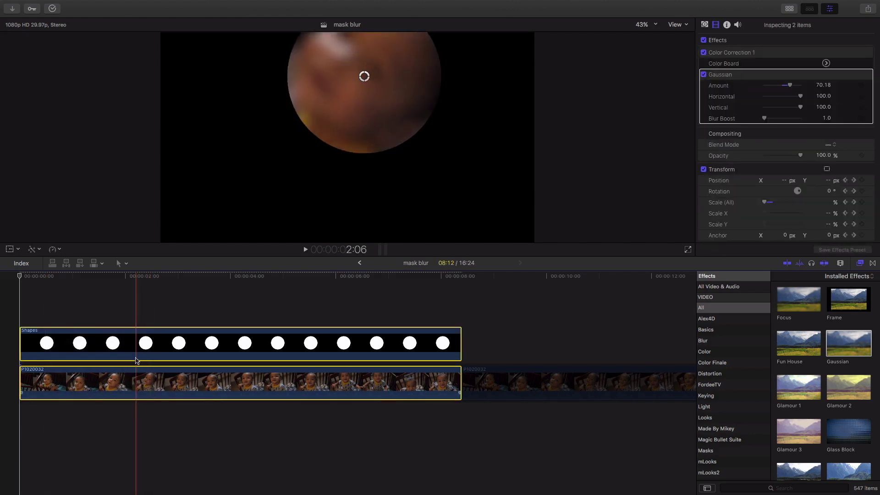
right_click(145, 341)
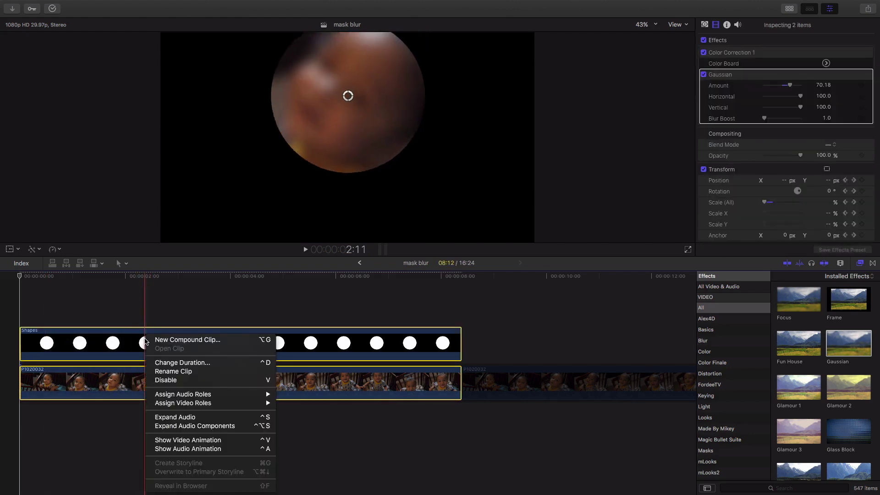
Combine the Shapes and blurred P1020032 clips into a new named compound clip.
click(169, 340)
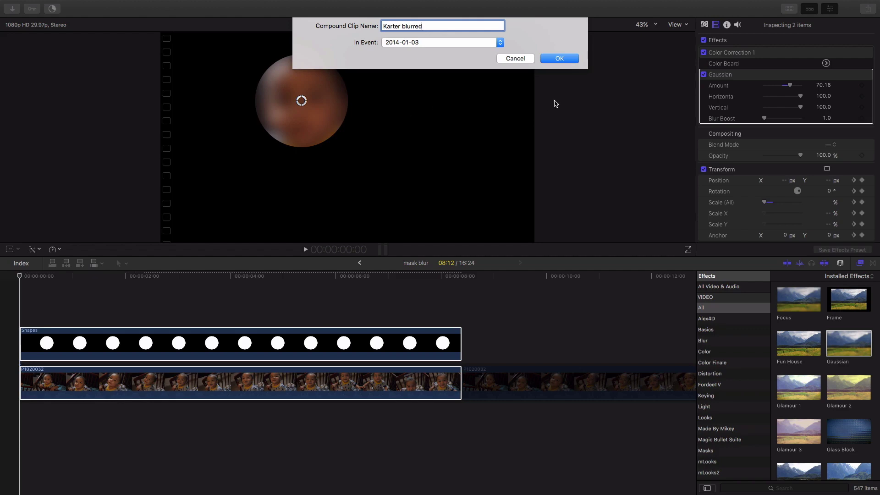
click(560, 58)
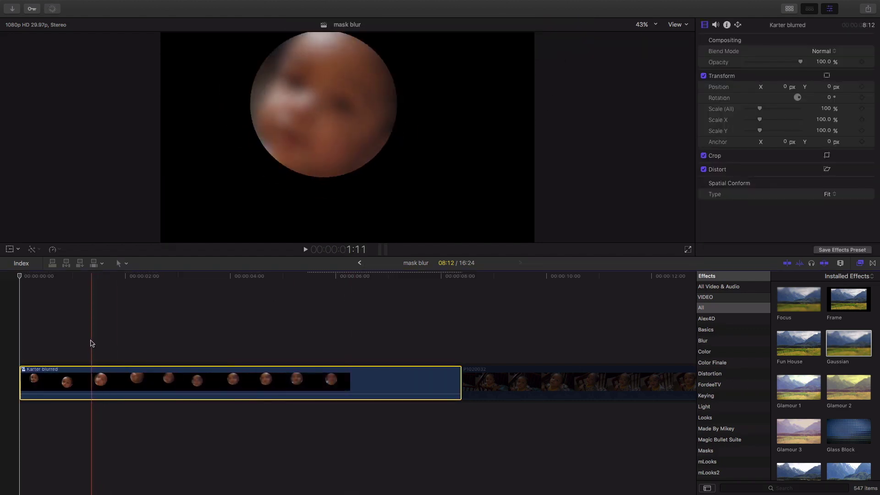
click(90, 343)
Move the second P1020032 clip beneath the compound clip at the timeline start.
click(481, 376)
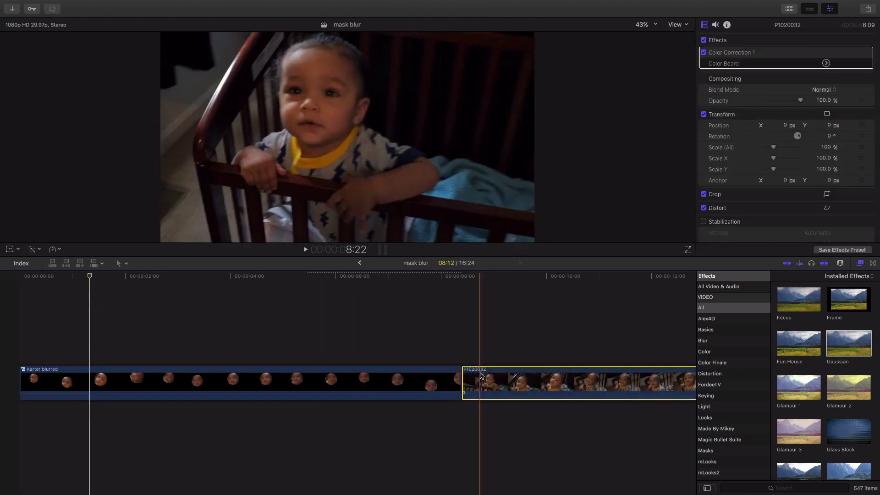
drag(501, 379, 59, 409)
click(20, 328)
Play back the 'mask blur' project to review the baby's blurred face.
key(space)
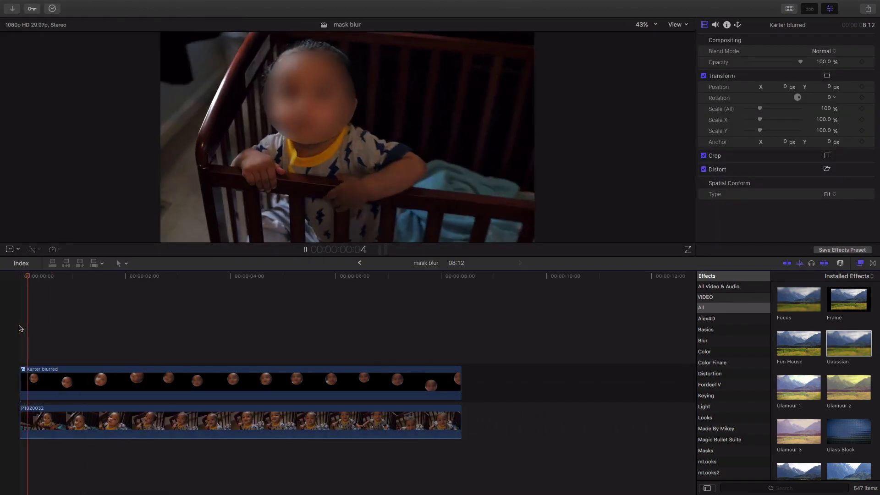